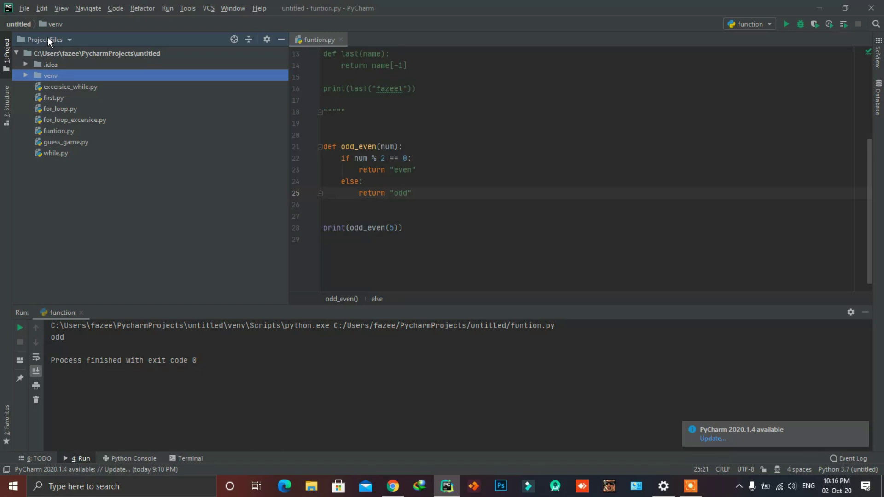
# Show the File menu over the project with the odd_even script.
pyautogui.click(23, 8)
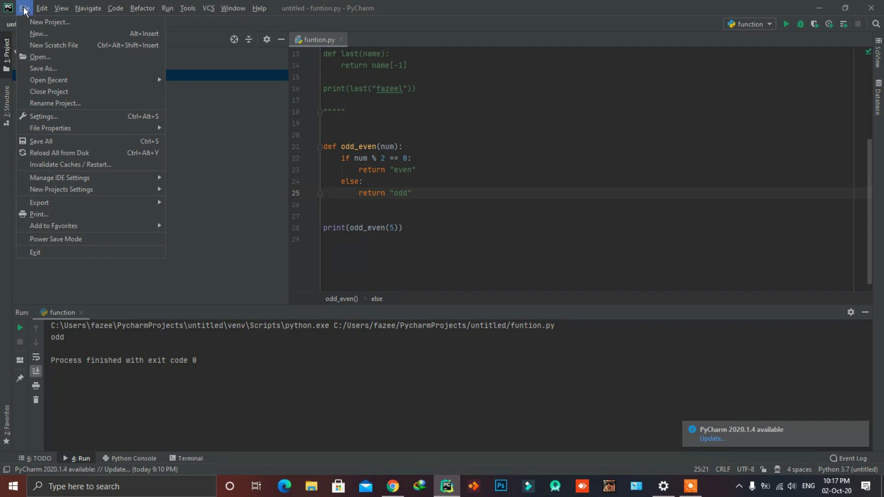
# Reach Settings > Project: untitled > Python Interpreter, listing pip 20.2.2 and setuptools 49.6.0.
pyautogui.press('super+plus')
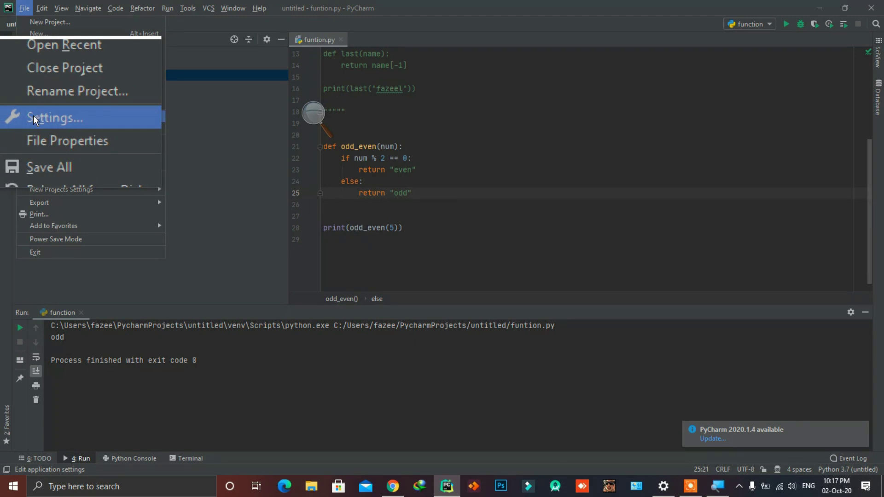
pyautogui.click(38, 118)
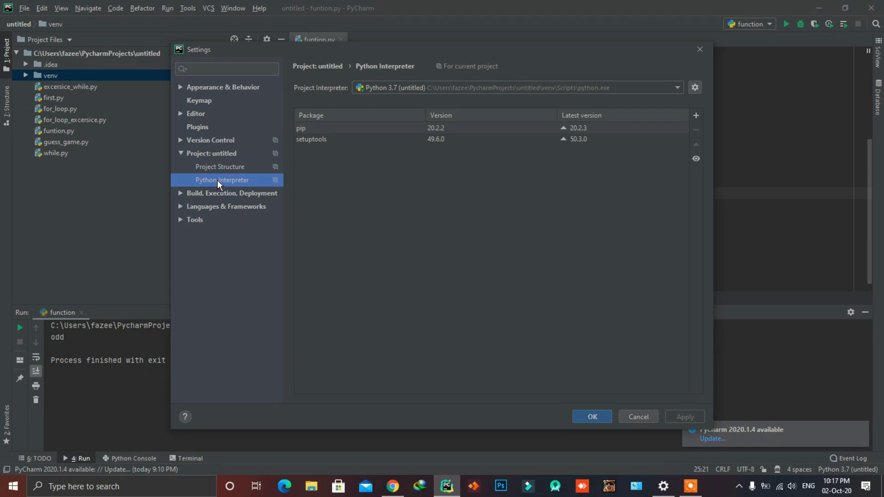
pyautogui.press('super+plus')
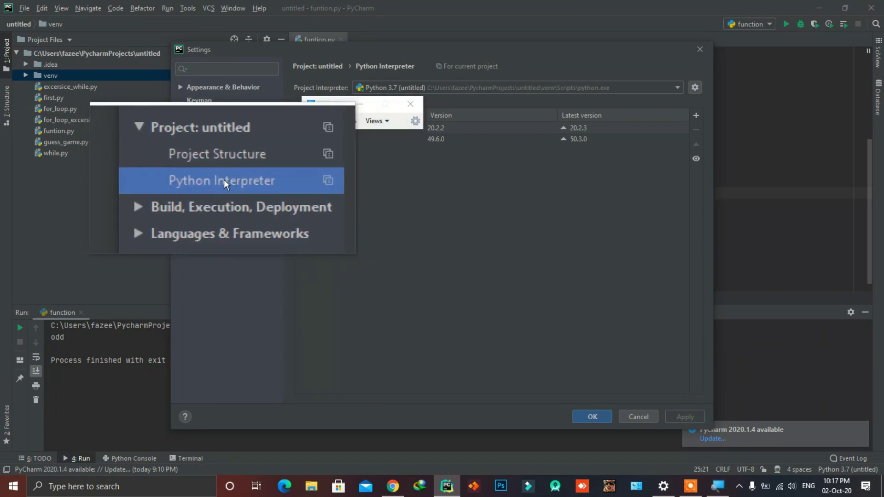
pyautogui.press('super+Escape')
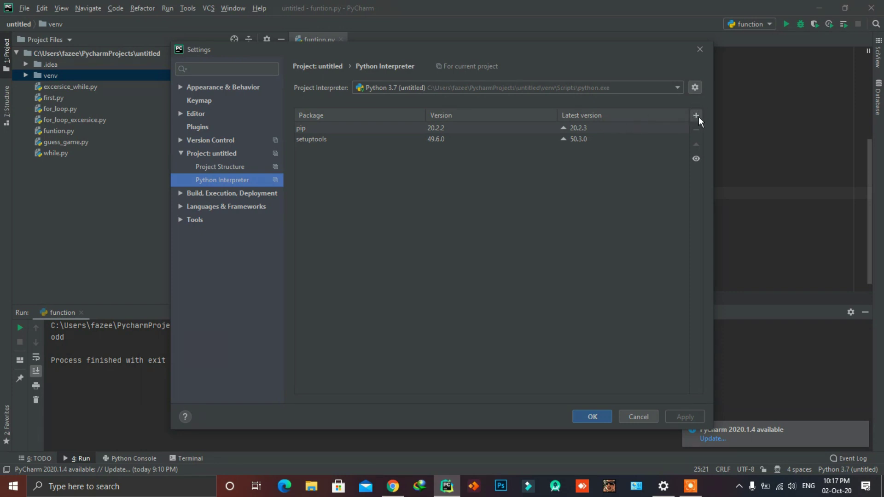
pyautogui.press('super+plus')
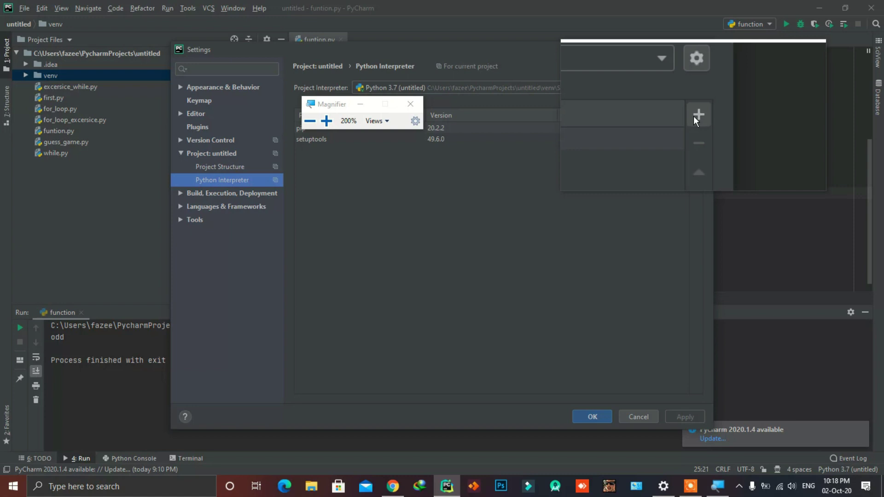
pyautogui.press('super+Escape')
# Filter Available Packages to pandas, showing its description and version 1.1.2.
pyautogui.click(694, 117)
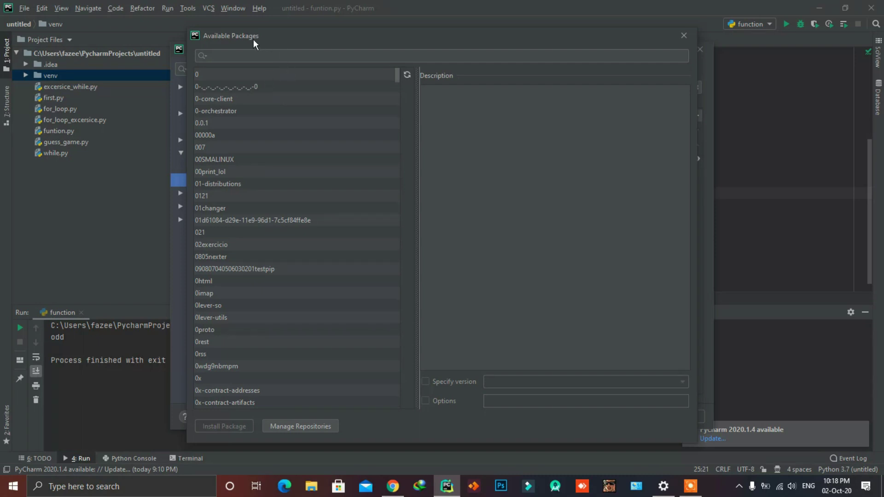
pyautogui.click(247, 52)
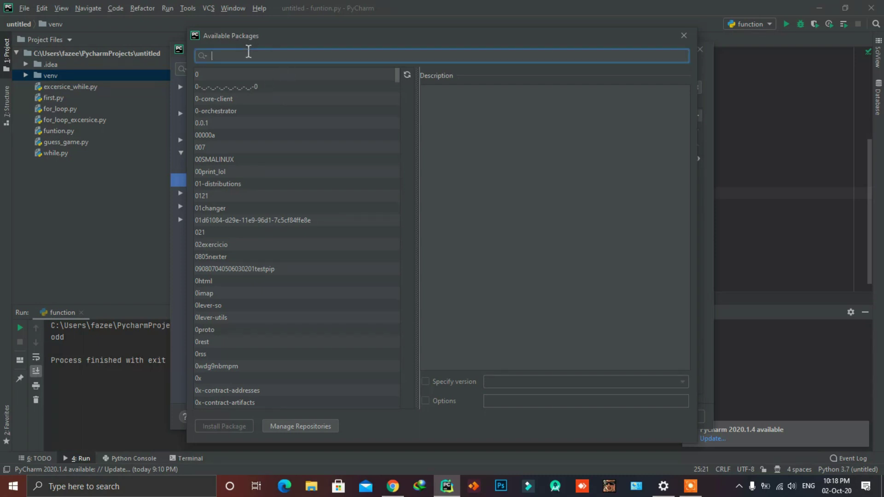
pyautogui.write('pa')
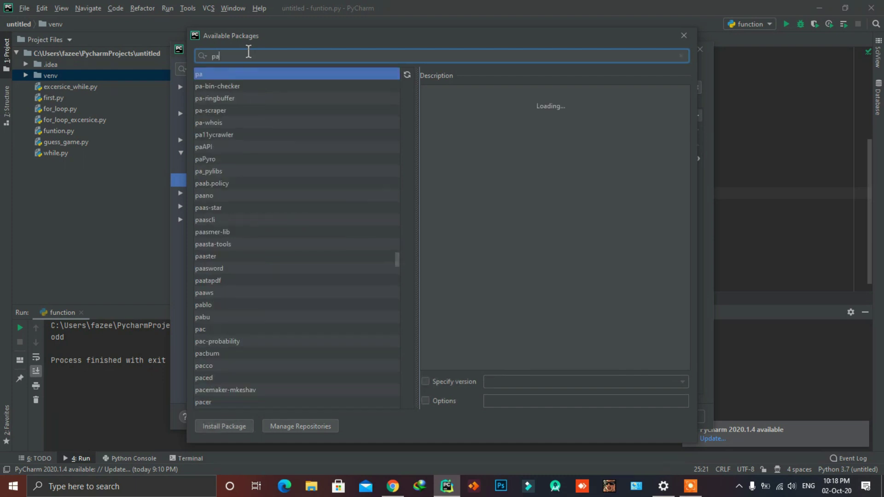
pyautogui.write('ndas')
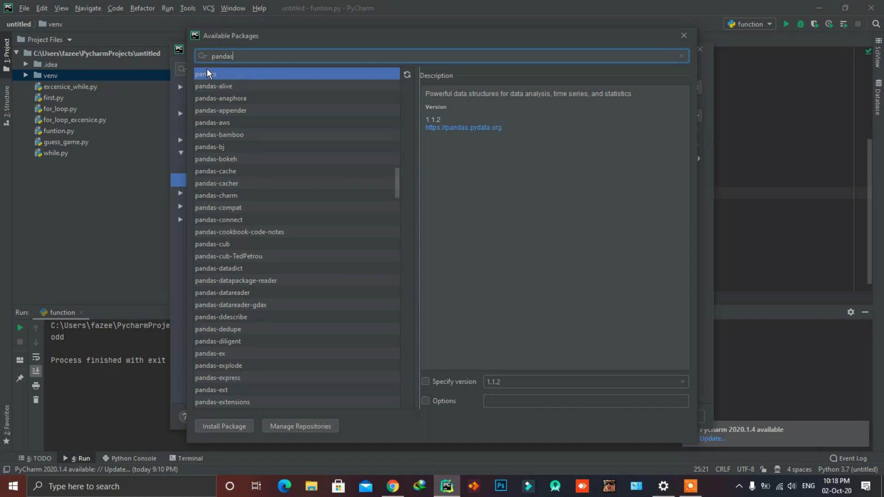
pyautogui.press('super+plus')
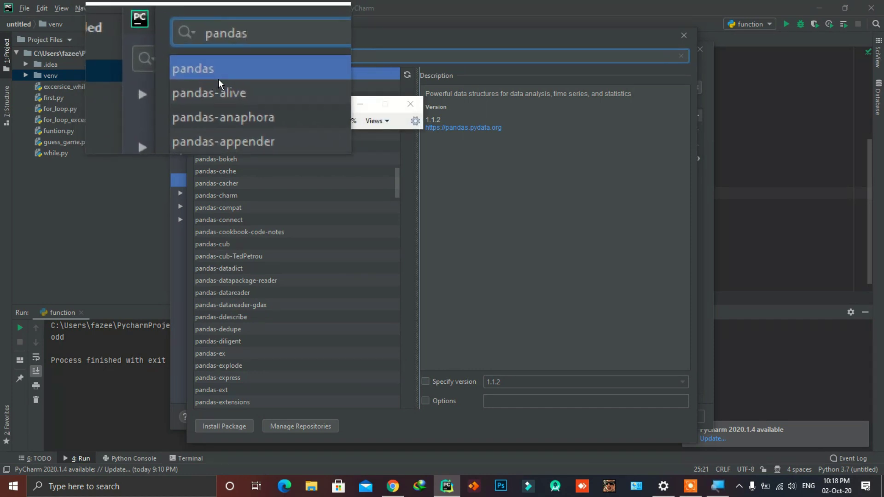
pyautogui.press('super+Escape')
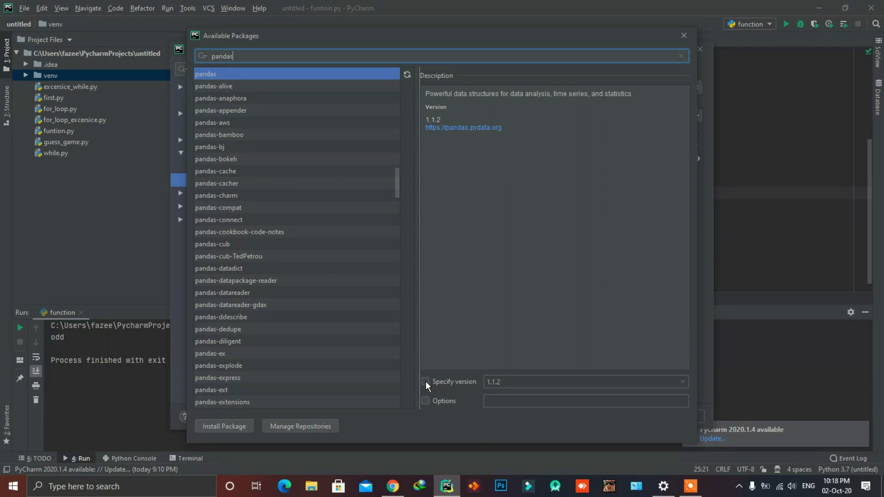
pyautogui.press('super+plus')
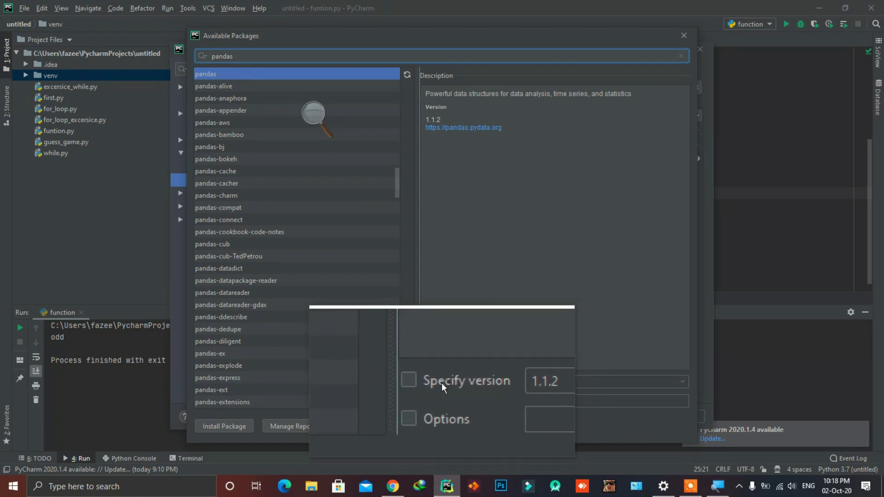
pyautogui.press('super+Escape')
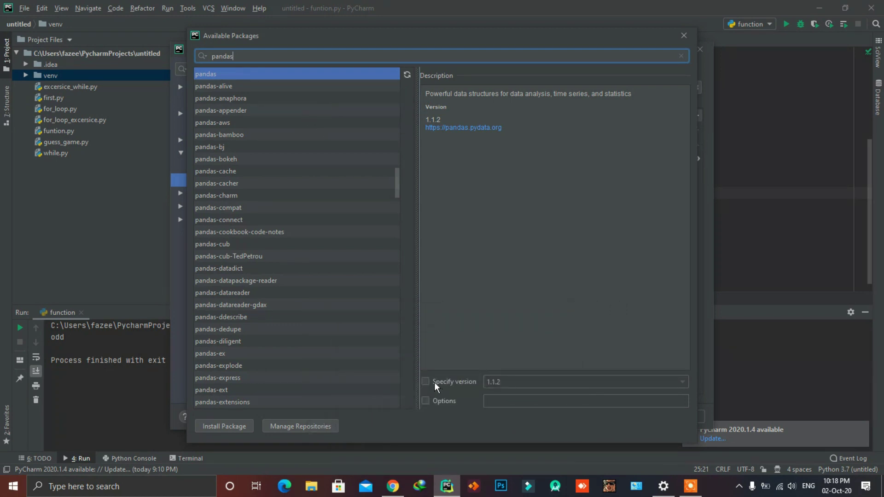
pyautogui.click(434, 381)
pyautogui.click(682, 381)
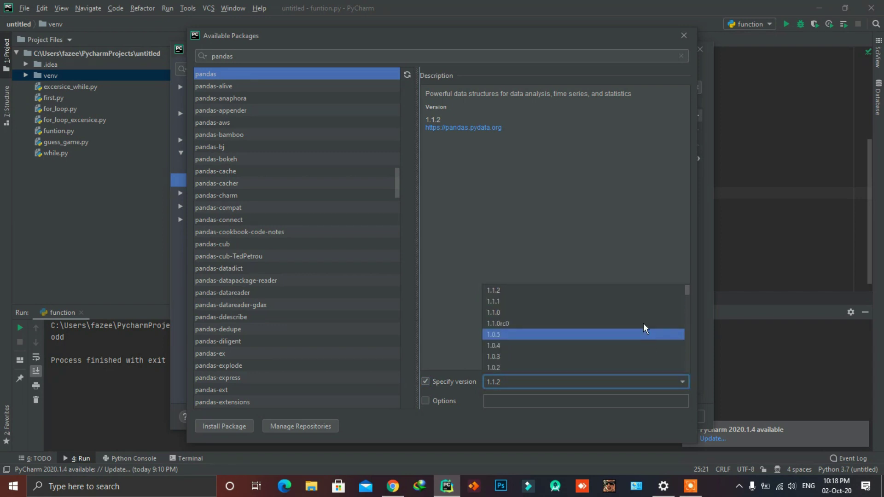
pyautogui.click(614, 289)
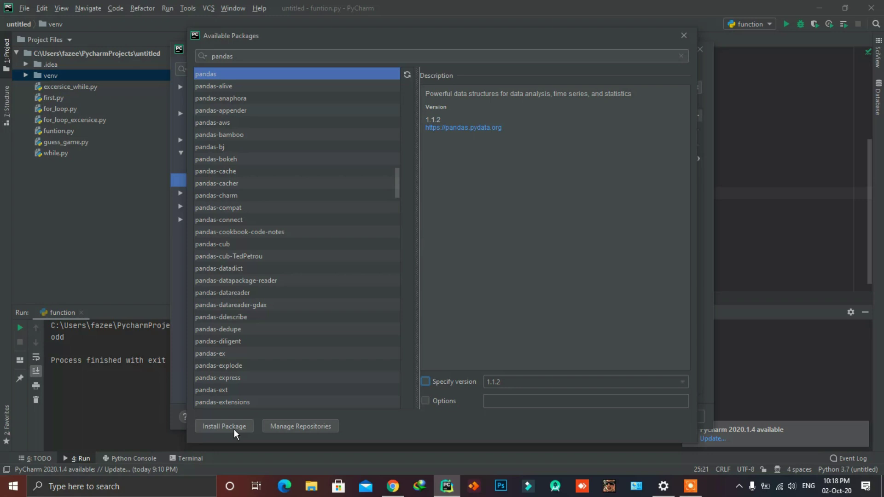
# Install pandas into the project interpreter and wait for the success message.
pyautogui.press('super+plus')
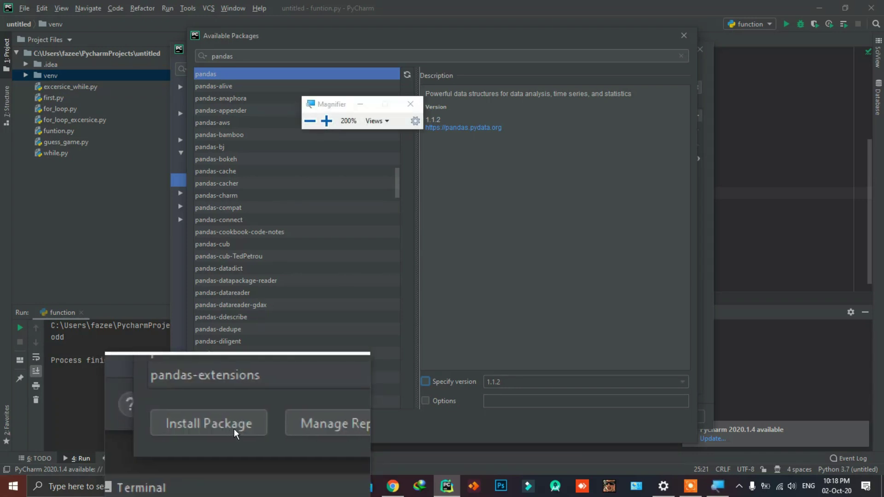
pyautogui.click(234, 429)
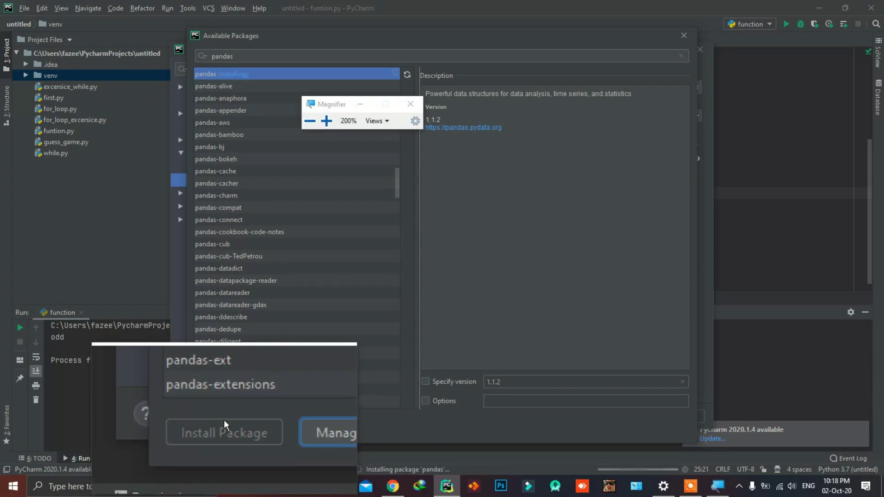
pyautogui.press('super+Escape')
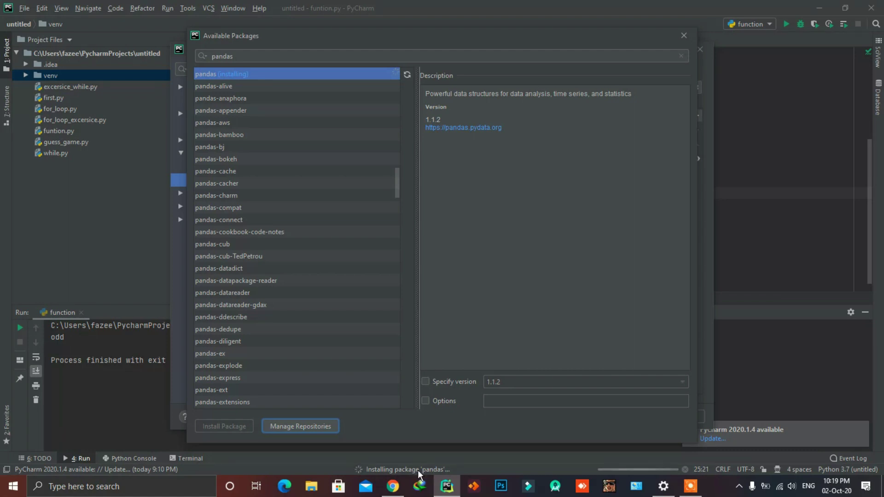
pyautogui.press('super+plus')
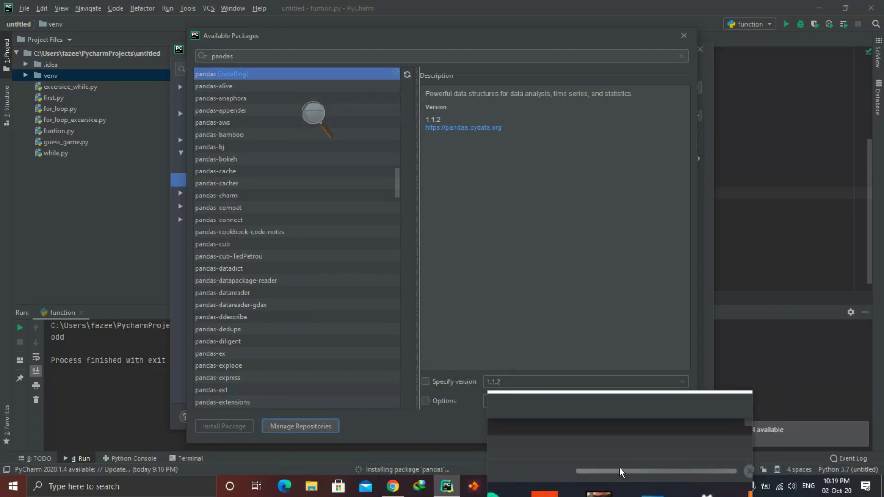
pyautogui.press('super+Escape')
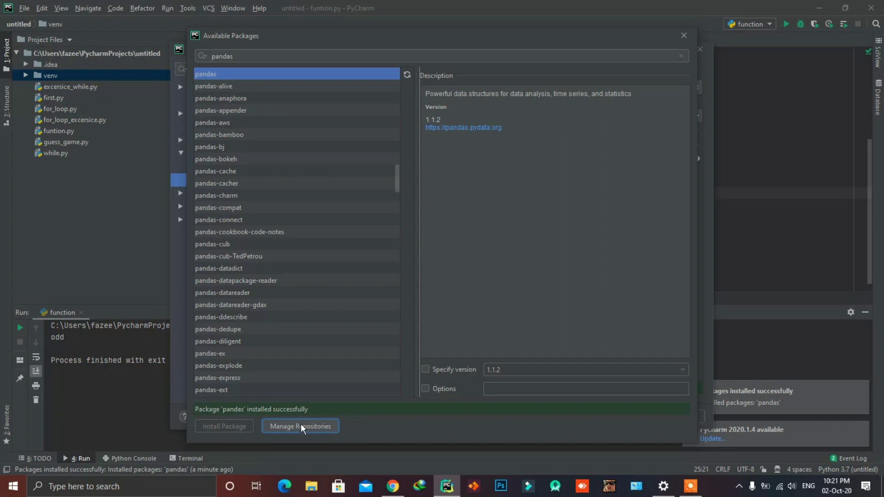
pyautogui.press('super+plus')
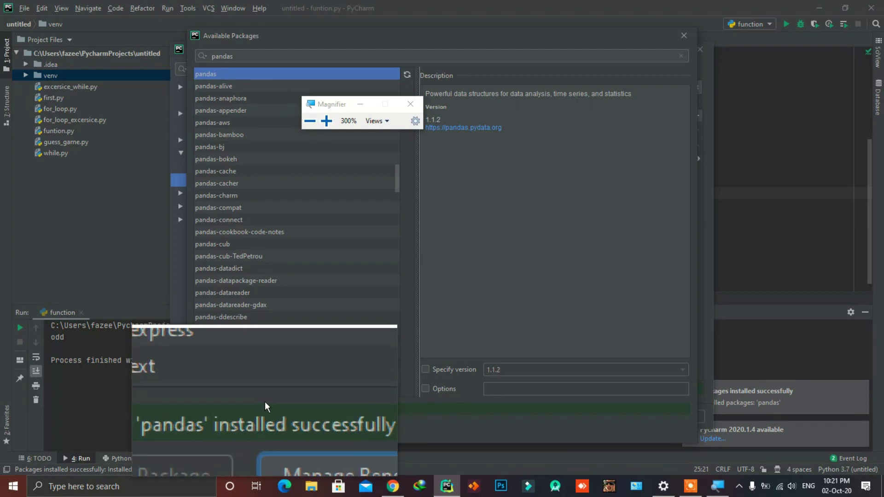
pyautogui.press('super+Escape')
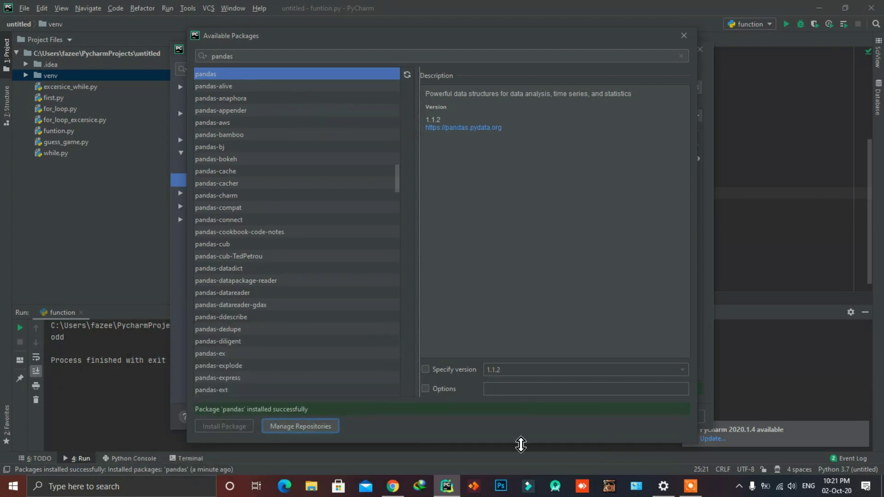